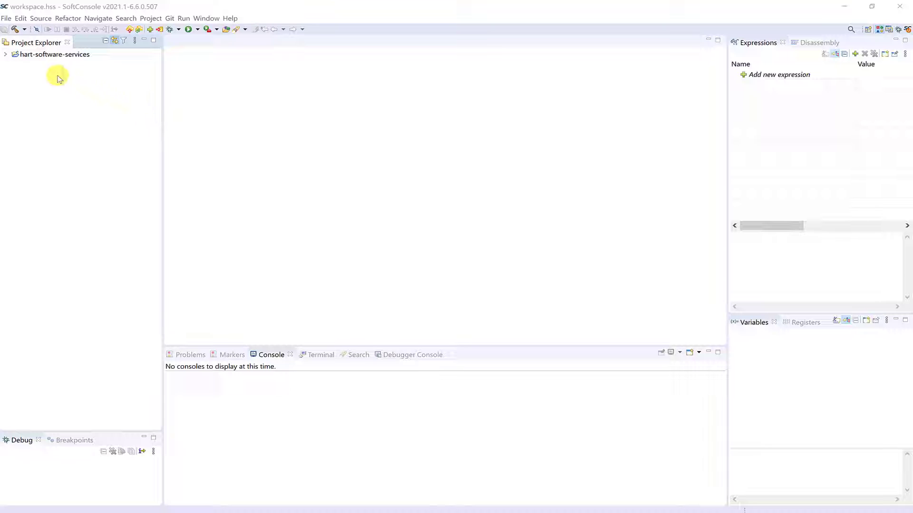
# - Expand hart-software-services > thirdparty > Kconfiglib and select guiconfig.py
pyautogui.click(6, 55)
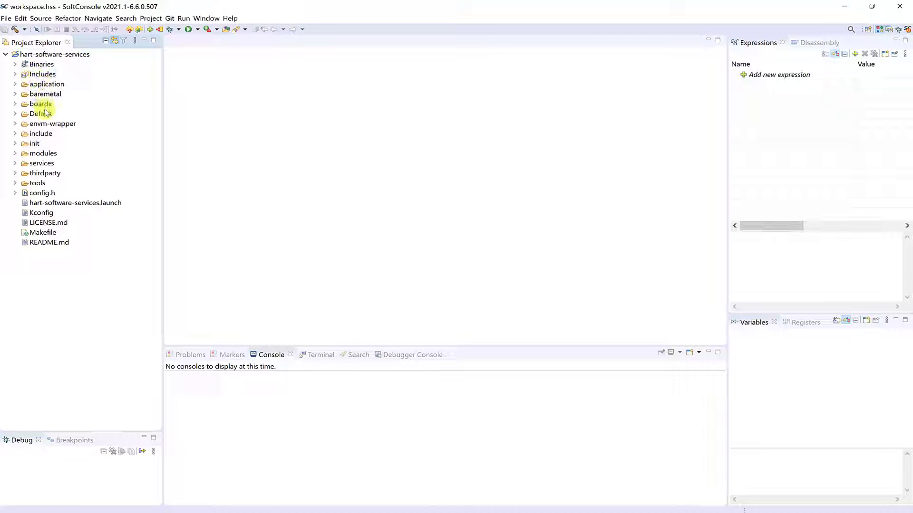
pyautogui.click(16, 173)
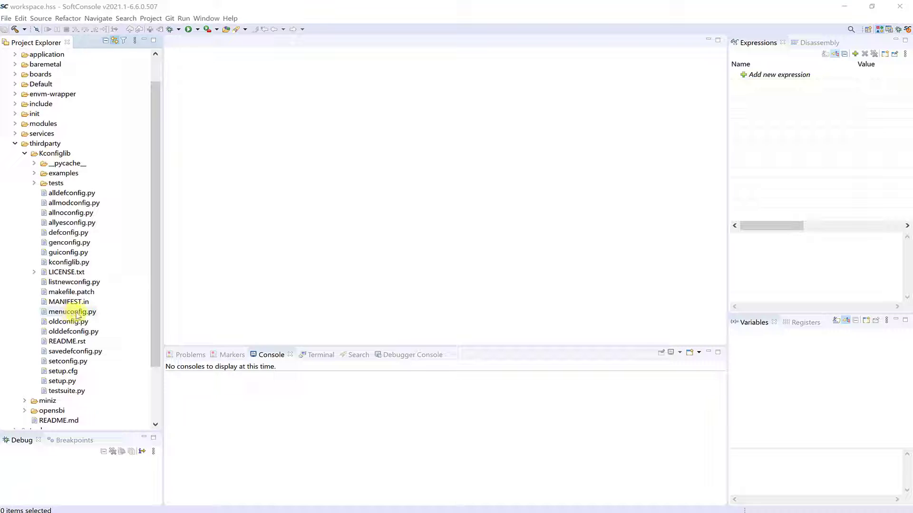
pyautogui.click(93, 313)
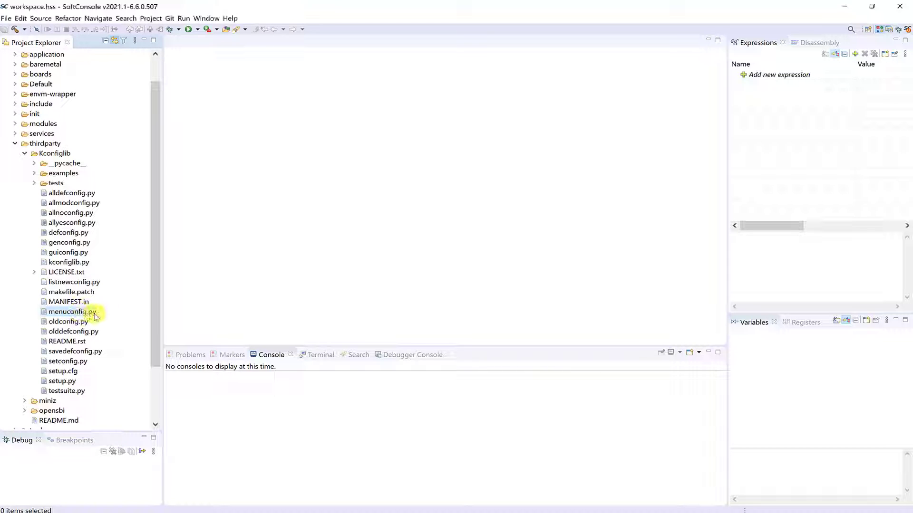
pyautogui.click(69, 253)
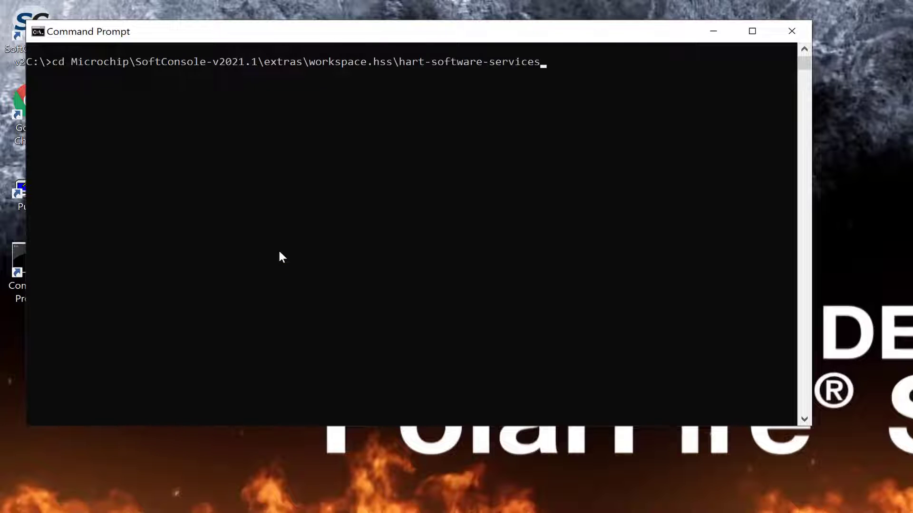
pyautogui.write('\\')
# - Run cd into hart-software-services, then python thirdparty\Kconfiglib\guiconfig.py to launch the configurator
pyautogui.press('Return')
pyautogui.write('python c:')
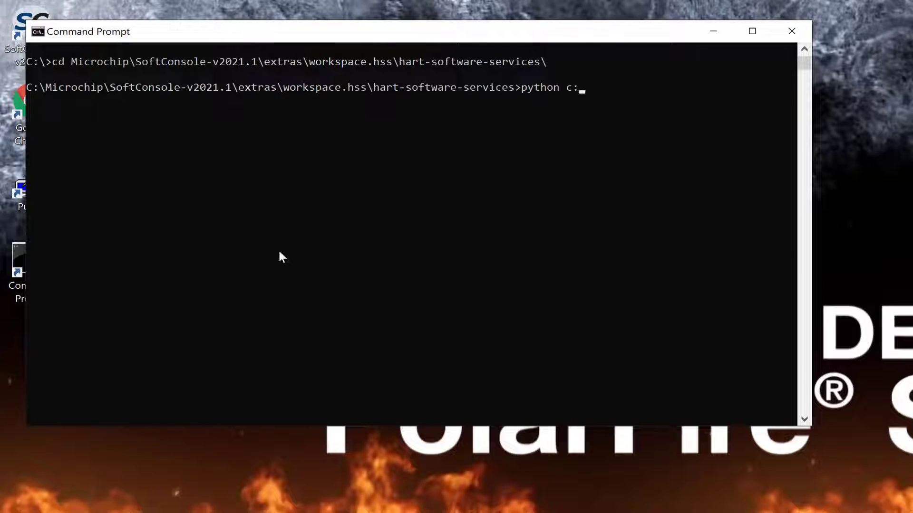
pyautogui.write('\\Microchip\\SoftConsole-v2021.1\\extras\\workspace')
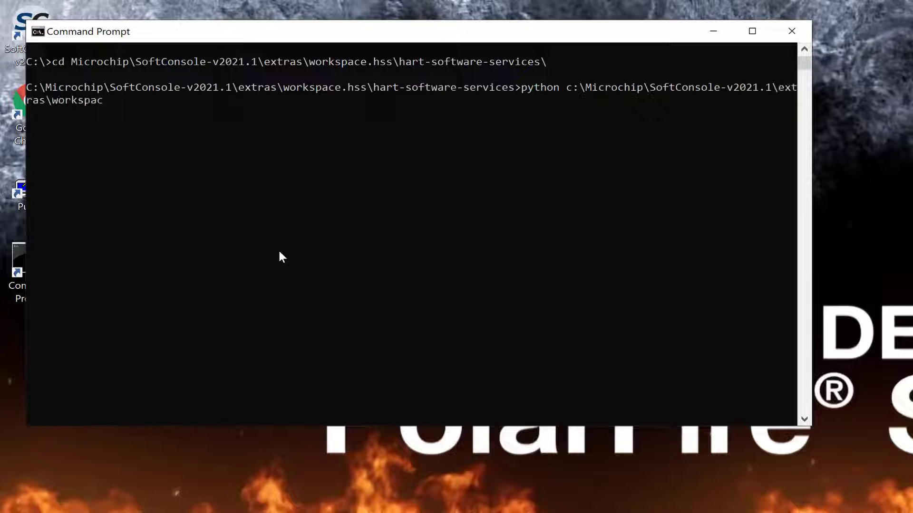
pyautogui.write('.hss\\hart-software-services\\thirdparty\\Kconfiglib\\g')
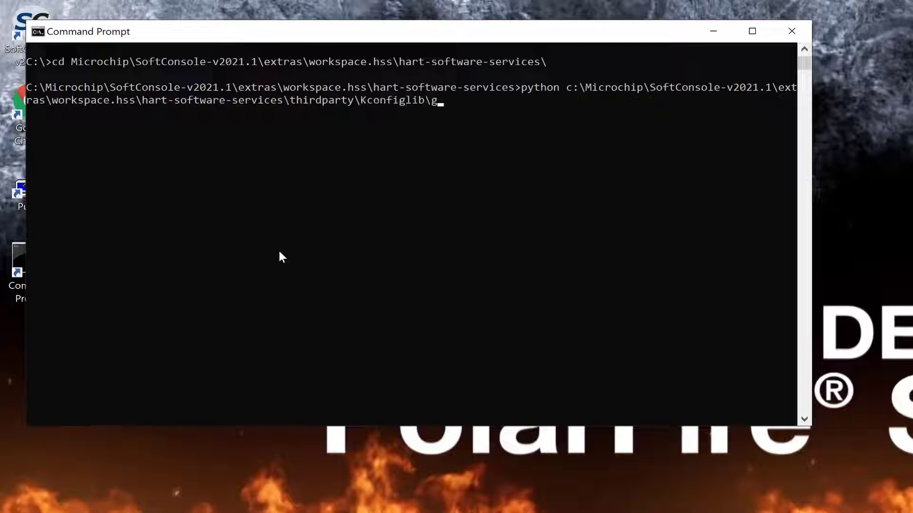
pyautogui.write('uiconfig.py')
pyautogui.press('Return')
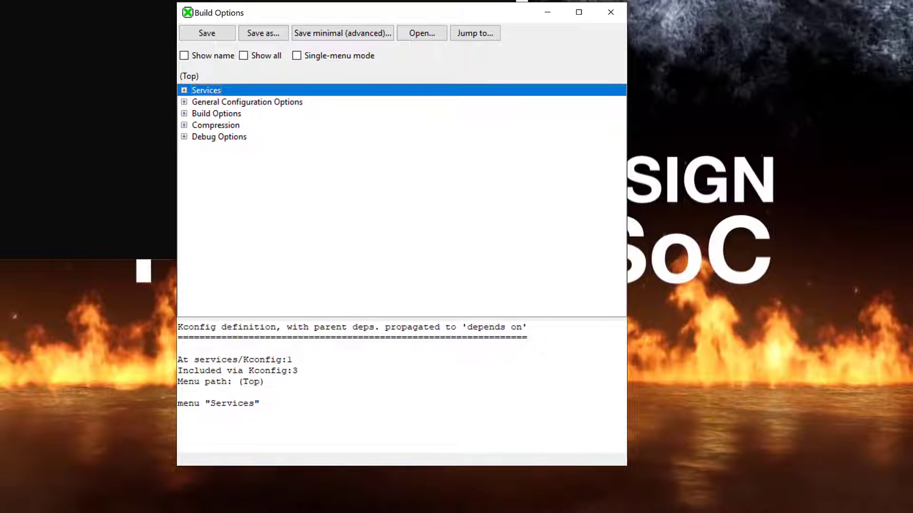
# - Under Services > MMC Mode, uncheck Use SDCard so only Use eMMC remains enabled
pyautogui.click(90, 169)
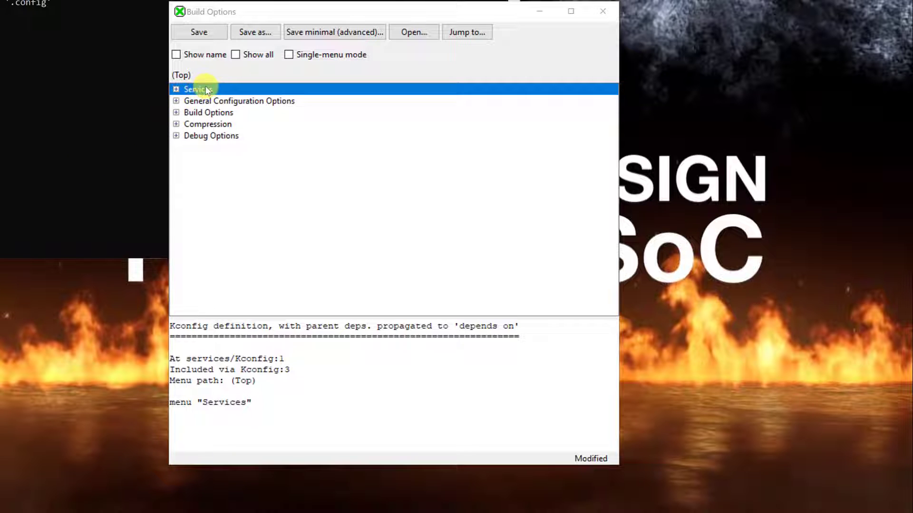
pyautogui.click(176, 89)
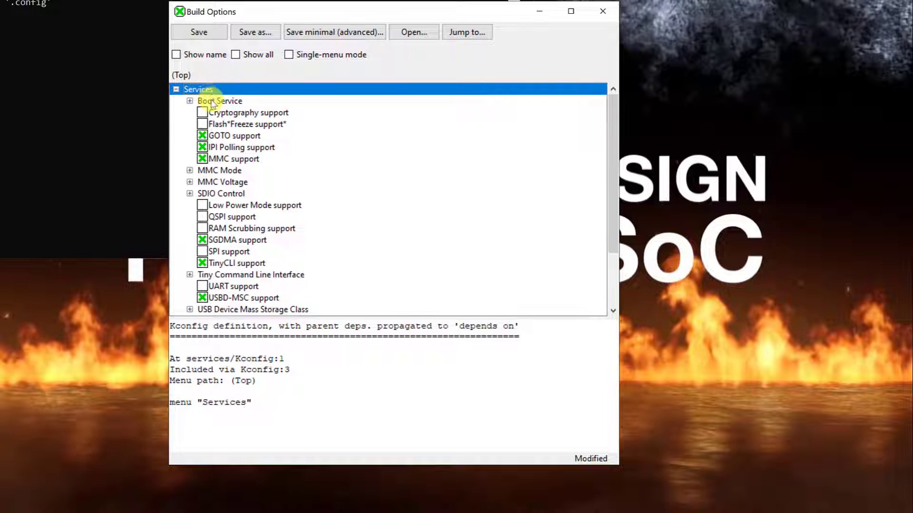
pyautogui.click(223, 171)
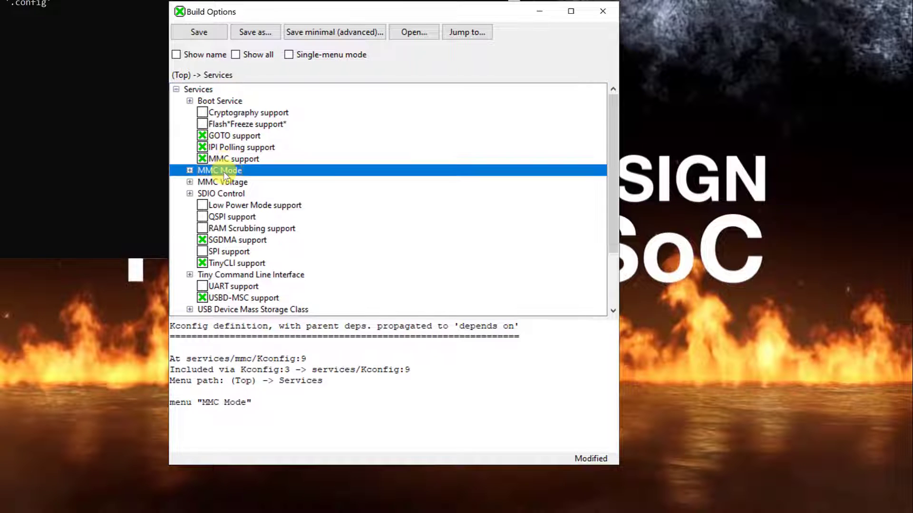
pyautogui.click(190, 171)
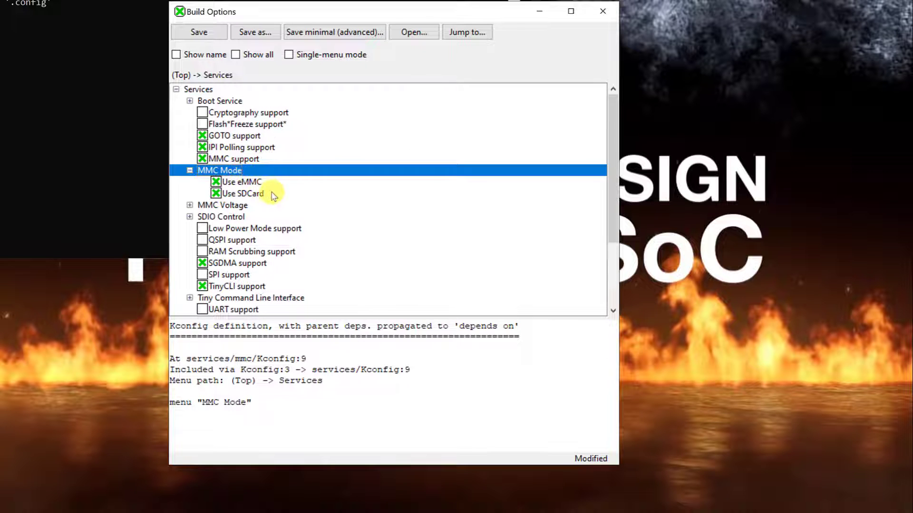
pyautogui.click(274, 194)
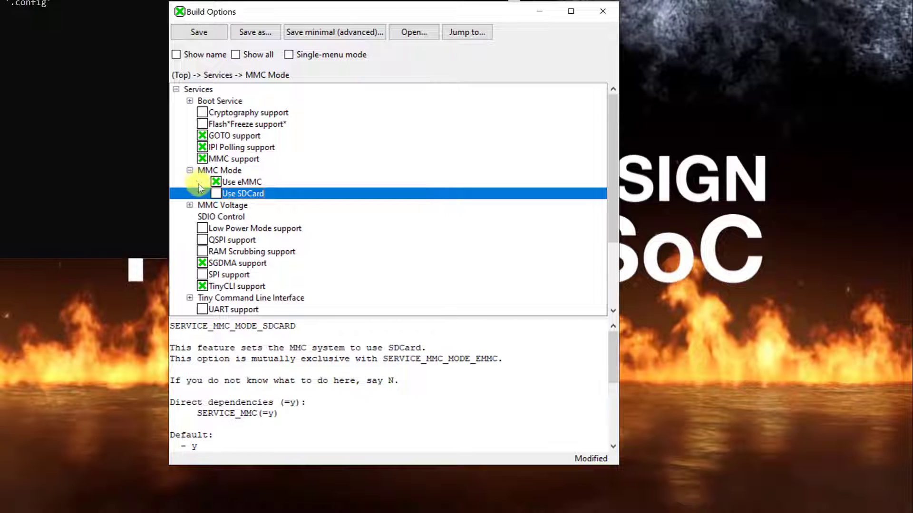
pyautogui.click(189, 171)
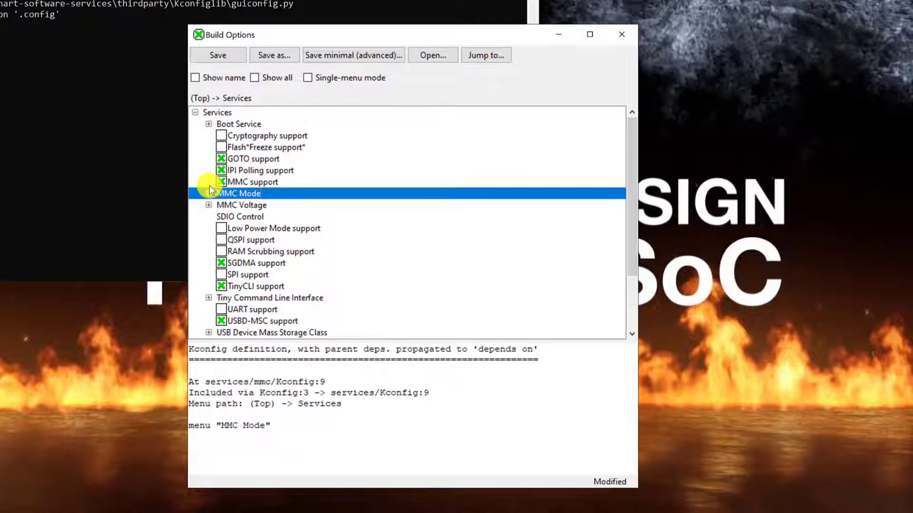
pyautogui.scroll(-3, 214, 196)
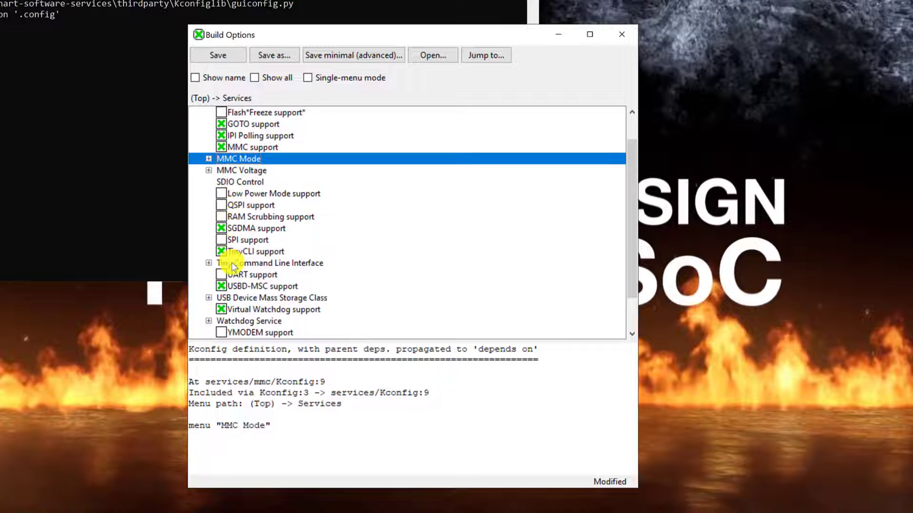
# - Under Tiny Command Line Interface, set Timeout for entering TinyCLI to 0 and collapse Services
pyautogui.click(209, 264)
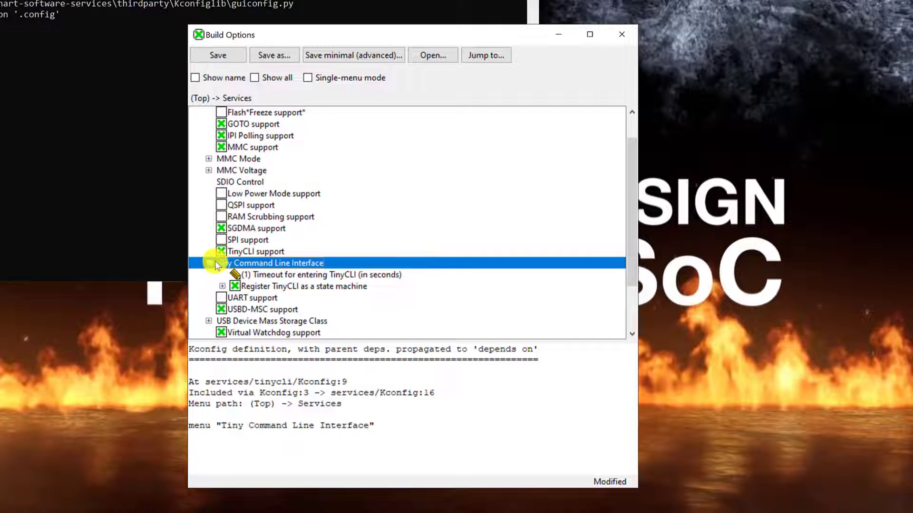
pyautogui.doubleClick(264, 276)
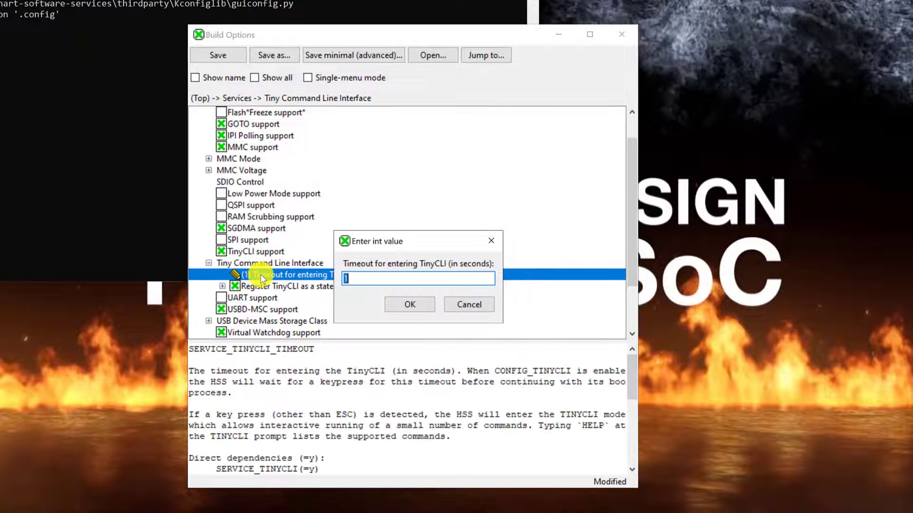
pyautogui.click(368, 282)
pyautogui.write('0')
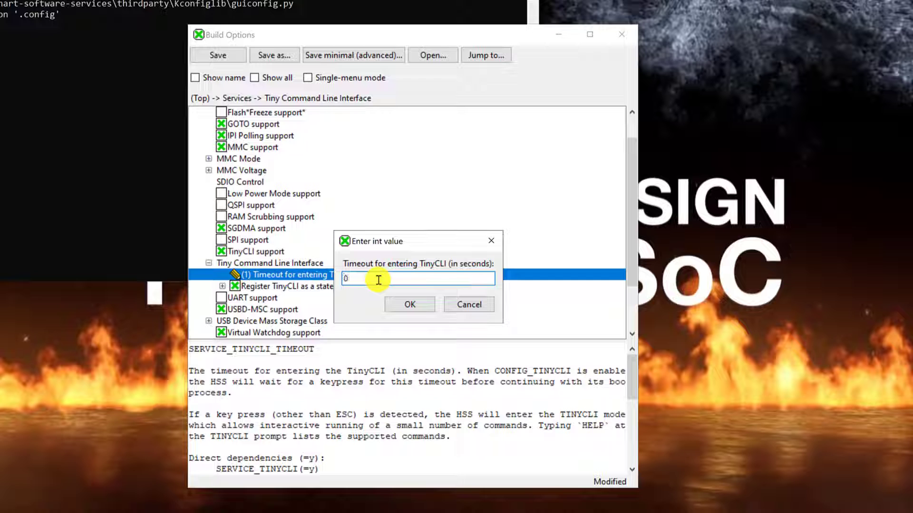
pyautogui.click(409, 304)
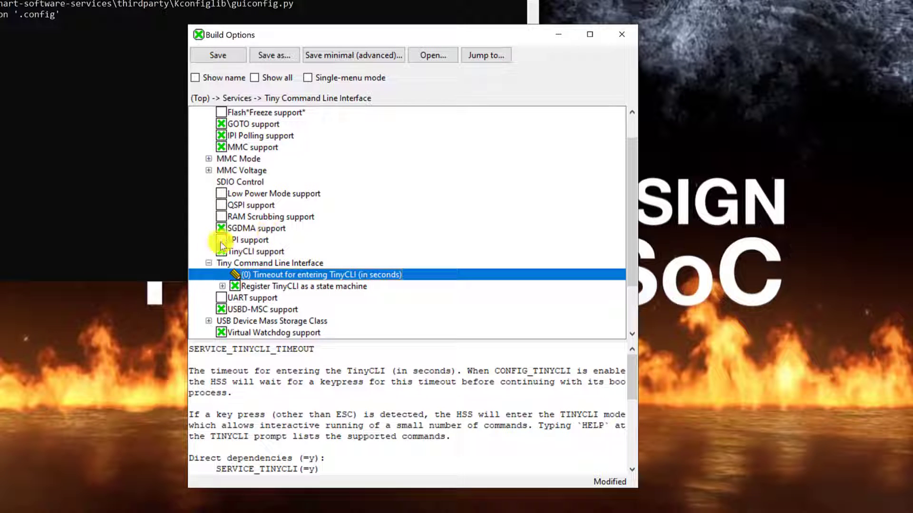
pyautogui.click(209, 266)
pyautogui.scroll(1, 204, 236)
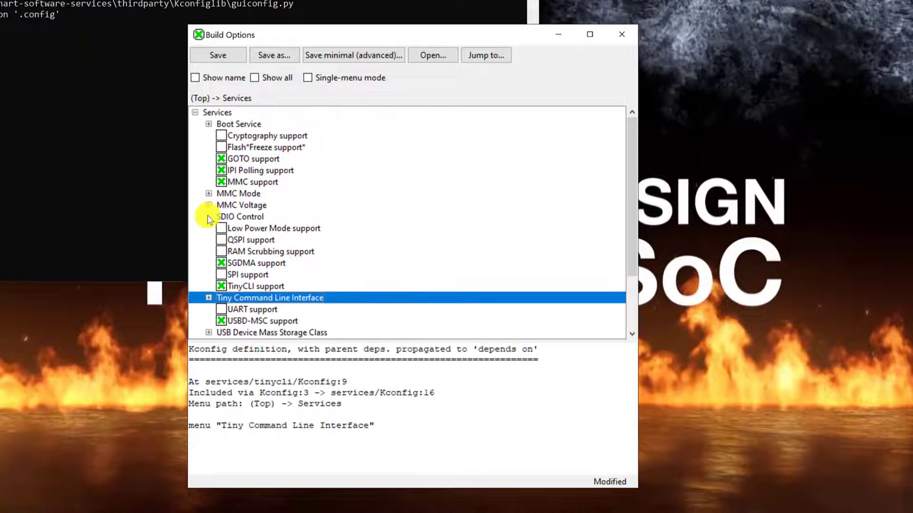
pyautogui.click(195, 113)
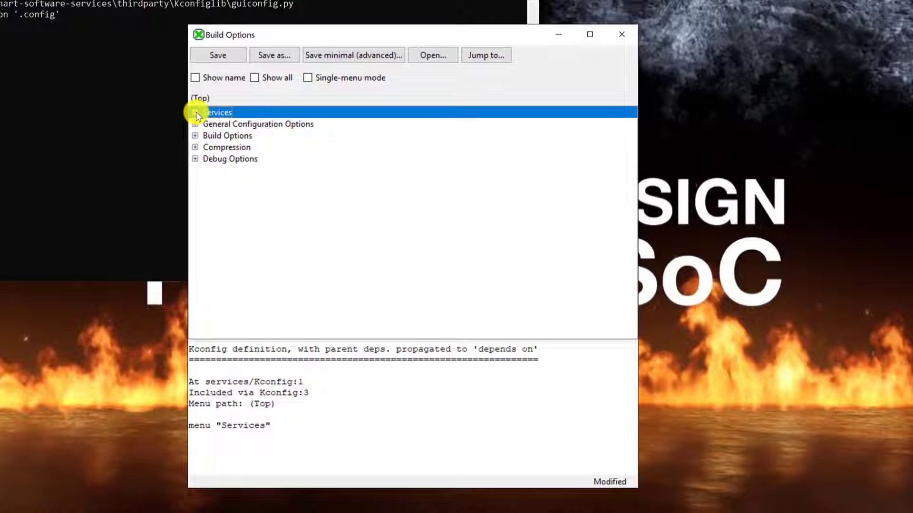
# - Under Build Options, uncheck Display Logo and save the configuration to .config
pyautogui.click(195, 136)
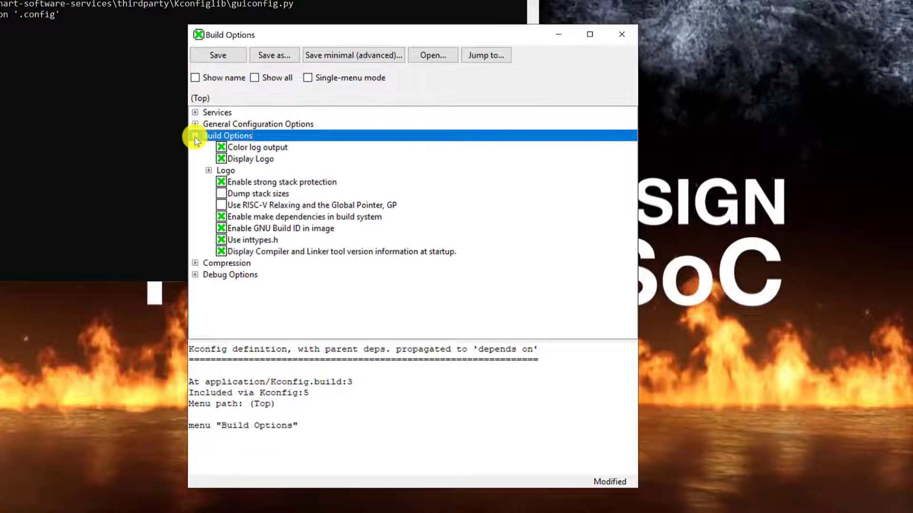
pyautogui.click(232, 170)
pyautogui.click(221, 159)
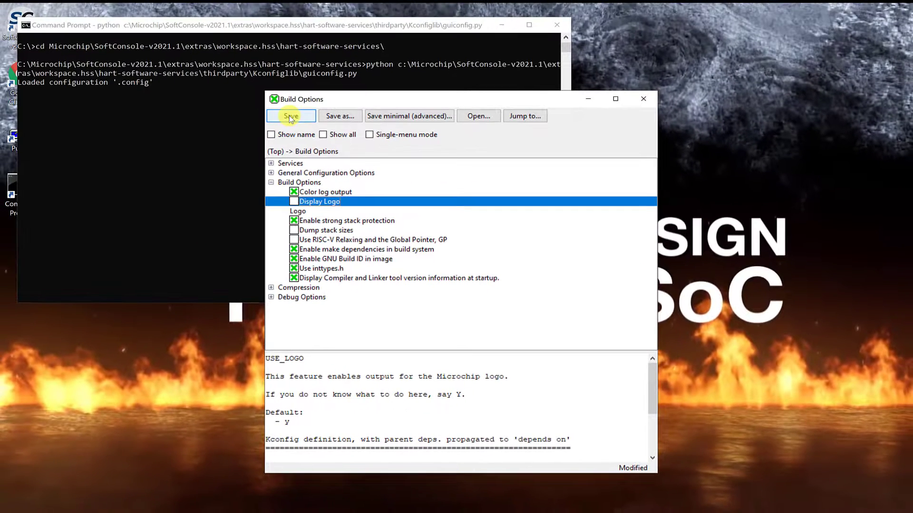
pyautogui.click(299, 118)
pyautogui.click(298, 116)
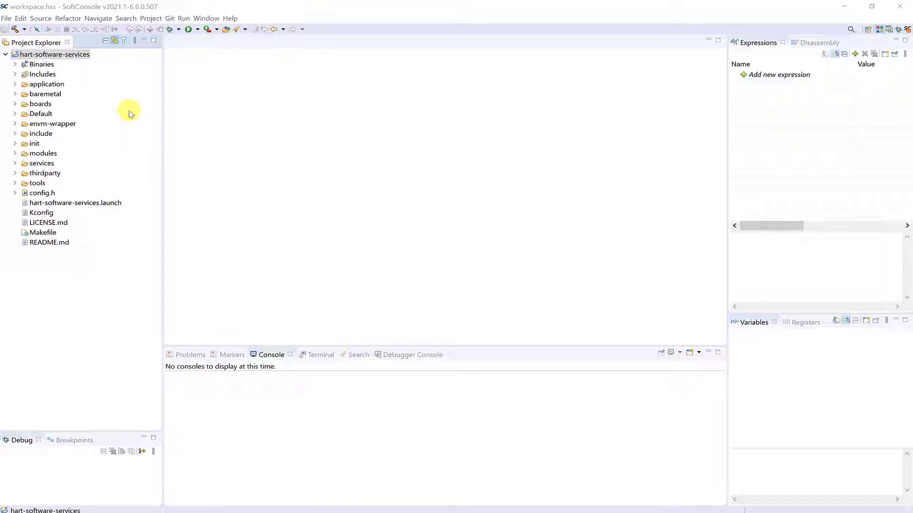
# - Stop hiding dot-files in the Project Explorer filter and open .config in the editor
pyautogui.click(122, 41)
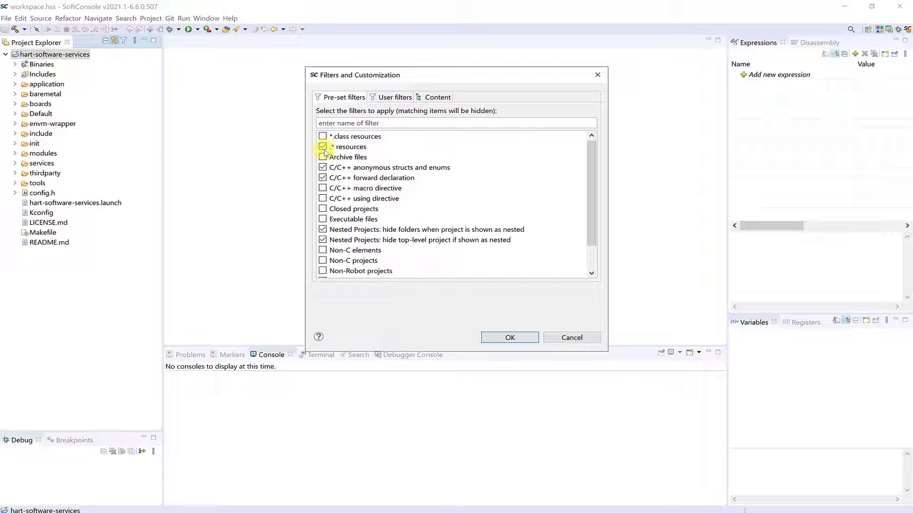
pyautogui.click(323, 147)
pyautogui.click(509, 338)
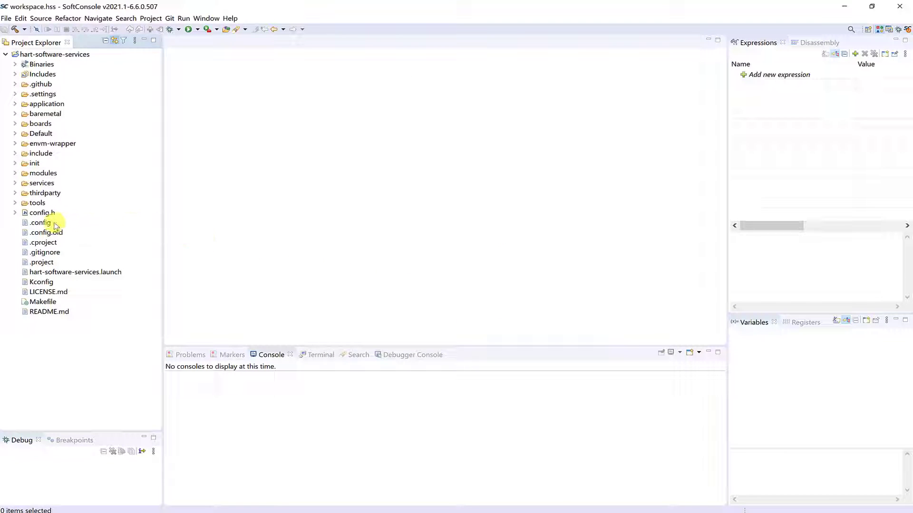
pyautogui.click(40, 222)
pyautogui.doubleClick(40, 223)
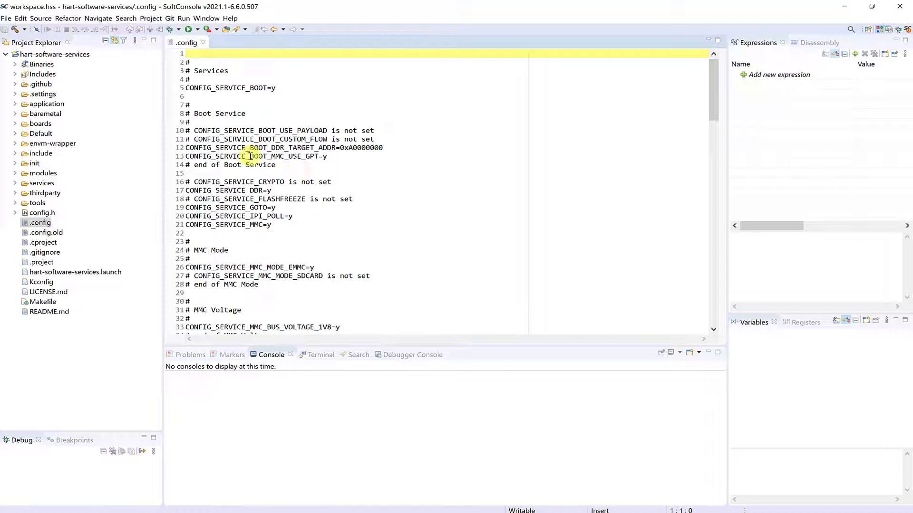
pyautogui.scroll(-1, 227, 175)
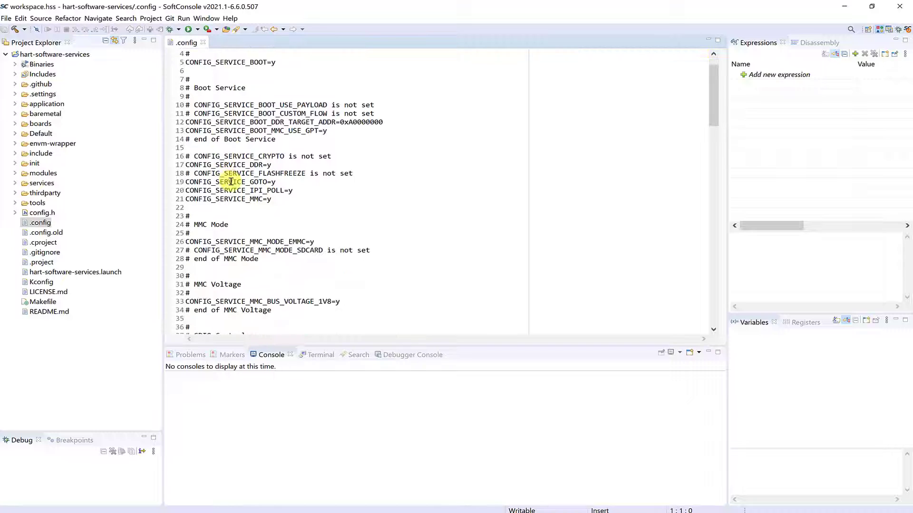
pyautogui.scroll(-1, 228, 189)
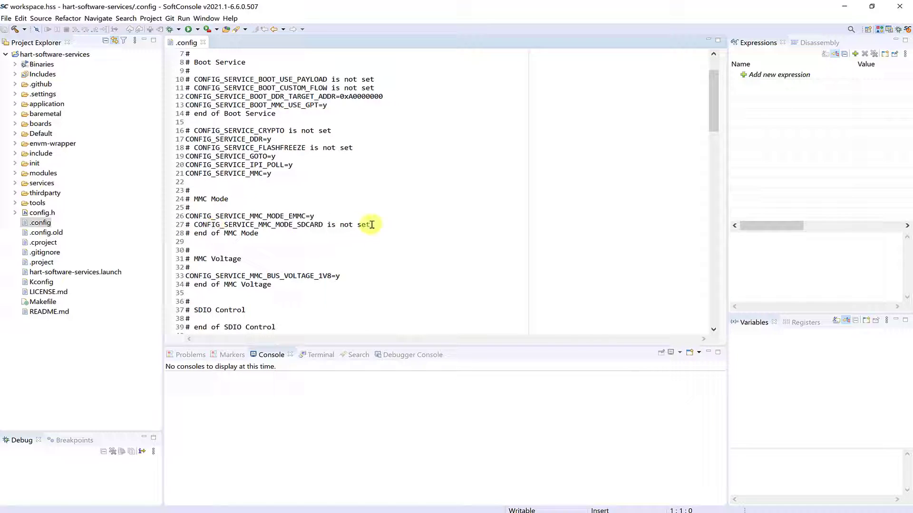
# - Check .config shows MMC_MODE_SDCARD not set, TINYCLI_TIMEOUT=0 and USE_LOGO not set
pyautogui.moveTo(333, 224); pyautogui.dragTo(194, 224)
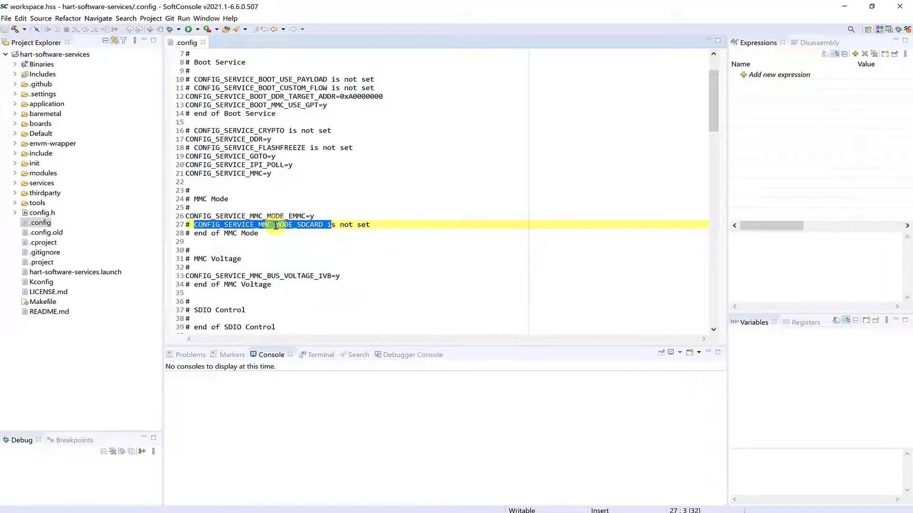
pyautogui.click(307, 225)
pyautogui.click(316, 233)
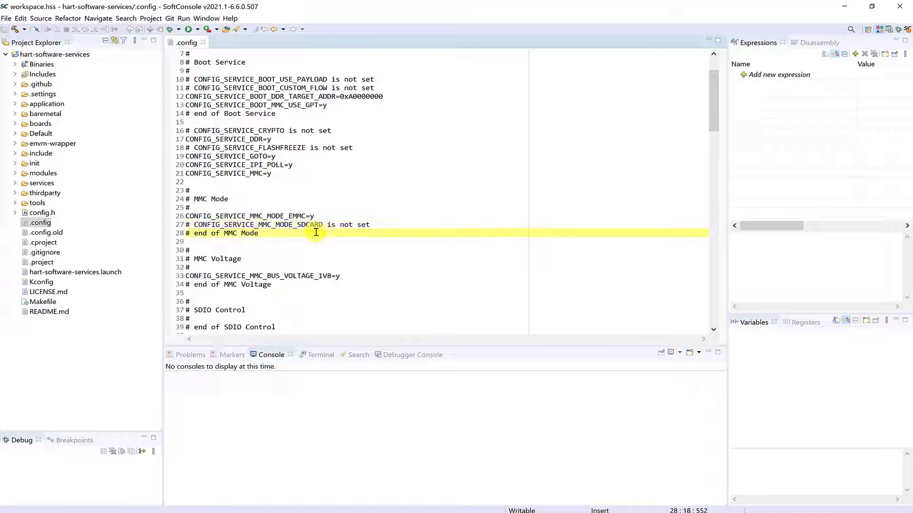
pyautogui.click(315, 225)
pyautogui.scroll(-1, 259, 226)
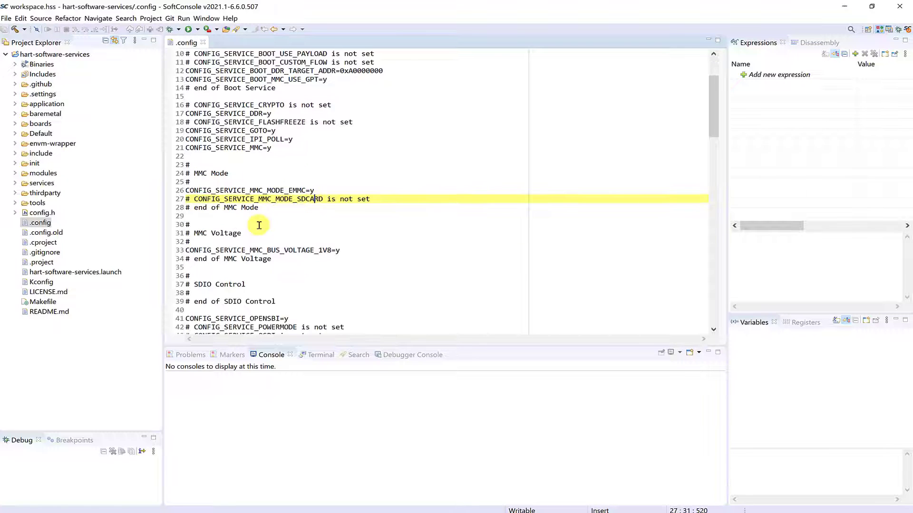
pyautogui.scroll(-2, 259, 226)
pyautogui.scroll(-1, 242, 221)
pyautogui.scroll(-1, 239, 220)
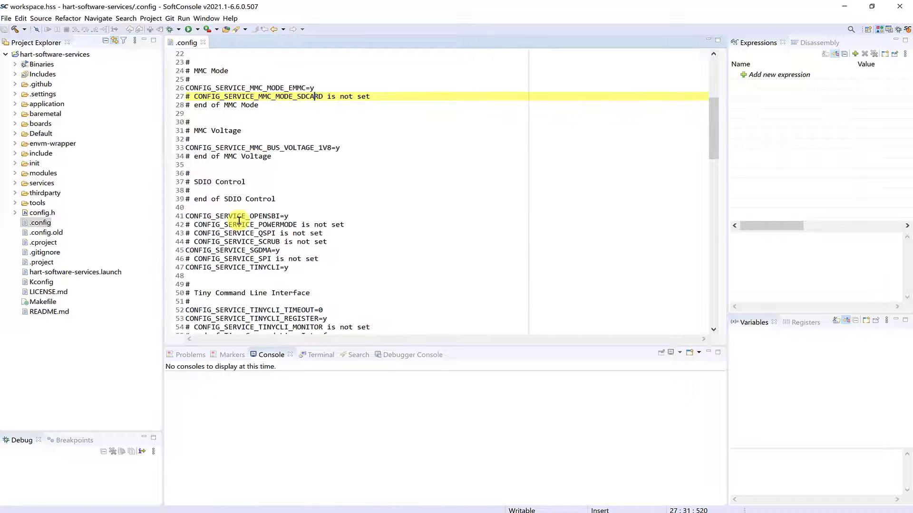
pyautogui.scroll(-1, 228, 196)
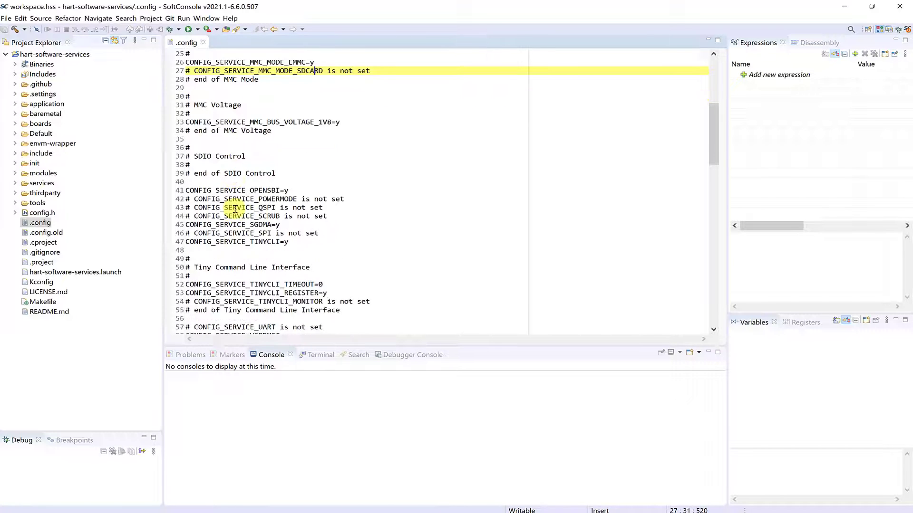
pyautogui.scroll(-2, 235, 207)
pyautogui.click(250, 232)
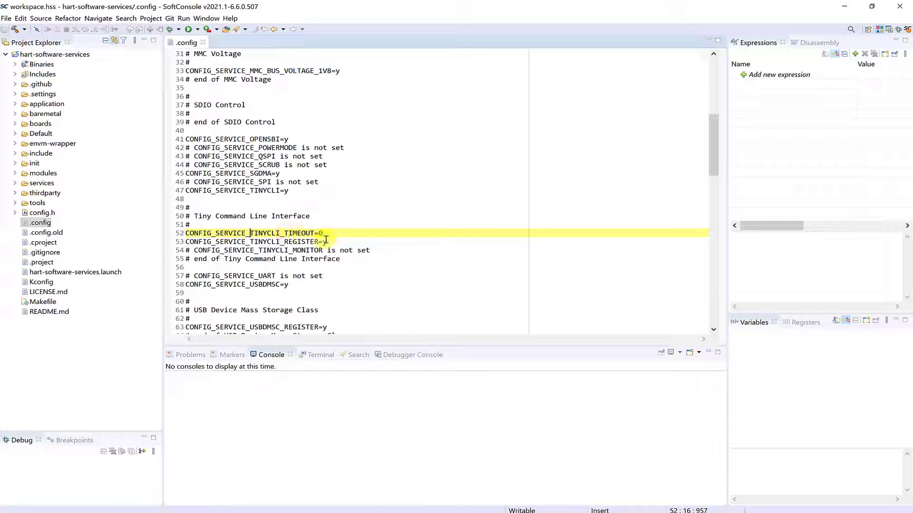
pyautogui.scroll(-2, 314, 235)
pyautogui.scroll(-1, 327, 243)
pyautogui.scroll(-2, 328, 244)
pyautogui.scroll(-1, 315, 242)
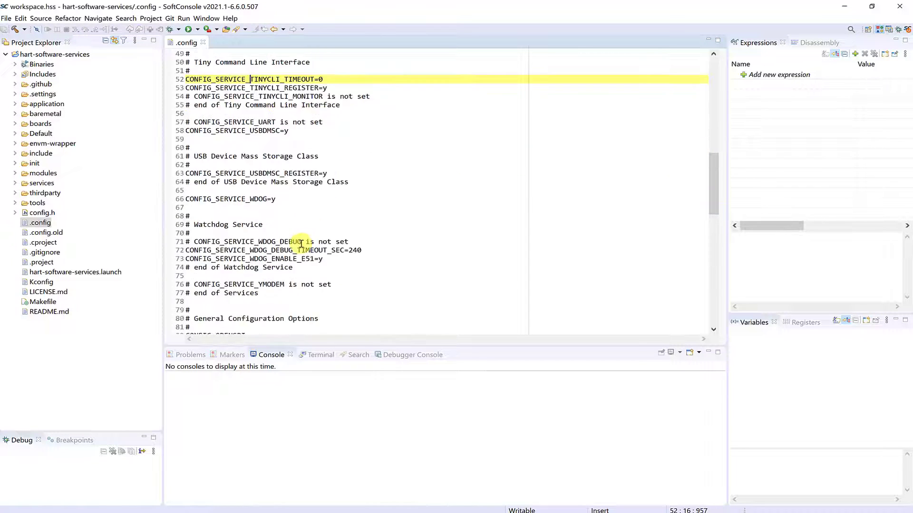
pyautogui.scroll(-3, 293, 241)
pyautogui.scroll(-2, 288, 237)
pyautogui.scroll(-2, 288, 237)
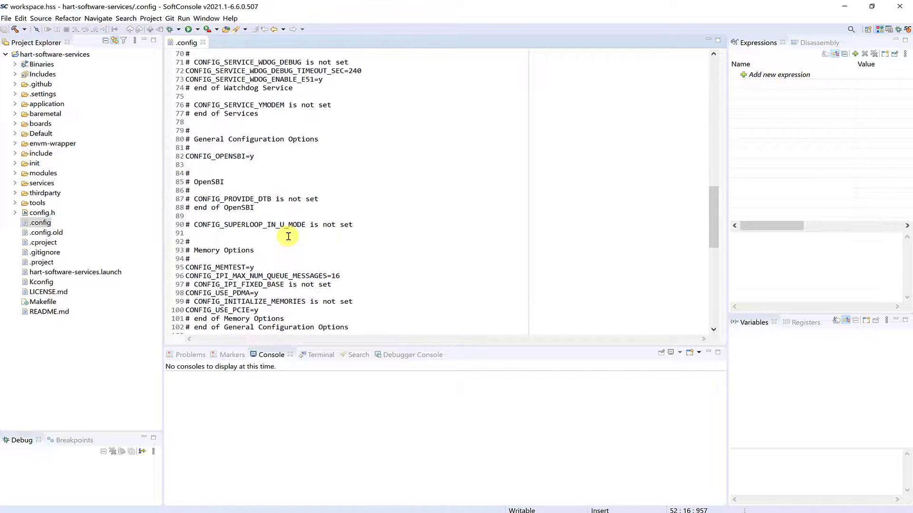
pyautogui.scroll(-3, 286, 236)
pyautogui.scroll(-2, 274, 234)
pyautogui.scroll(-1, 273, 234)
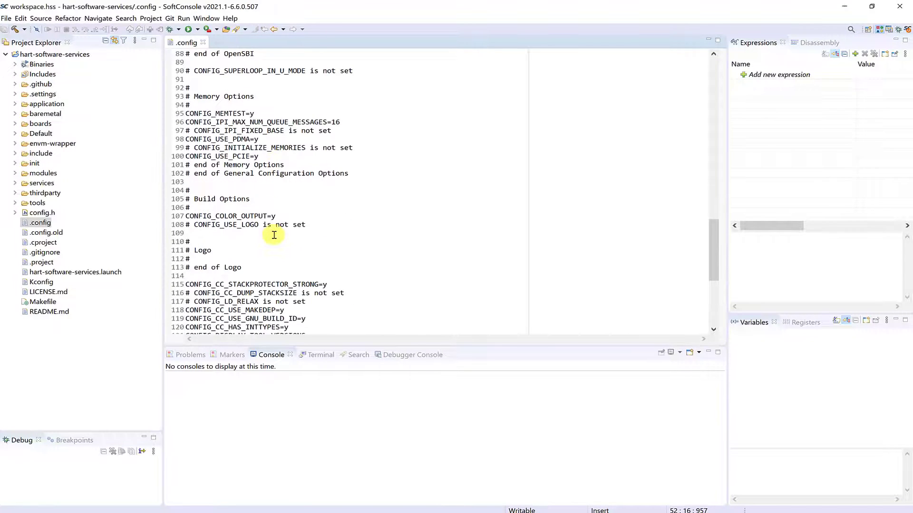
pyautogui.click(214, 225)
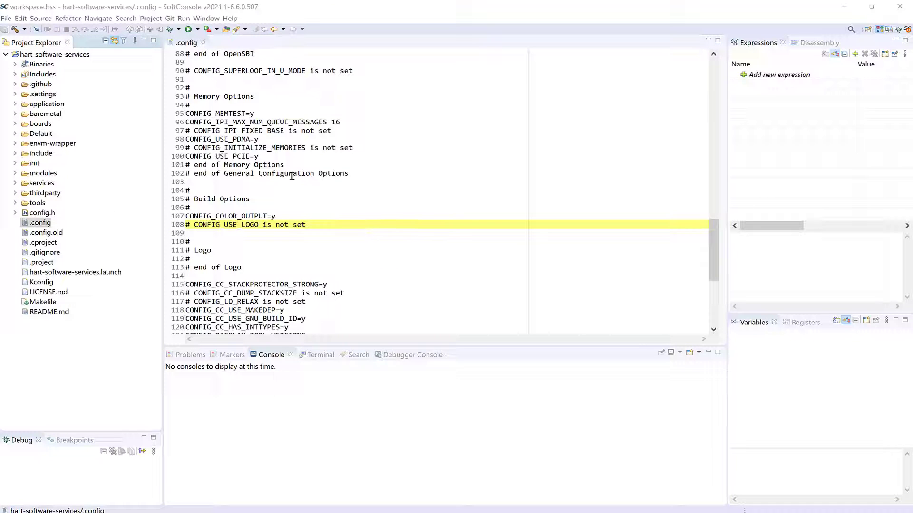
# - Close .config and build hart-software-services, finishing with 0 errors and 0 warnings
pyautogui.click(203, 43)
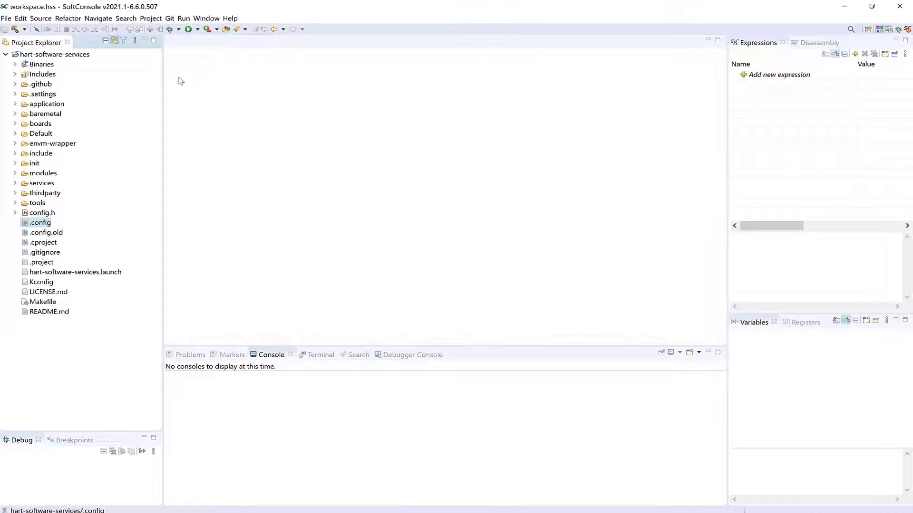
pyautogui.click(55, 54)
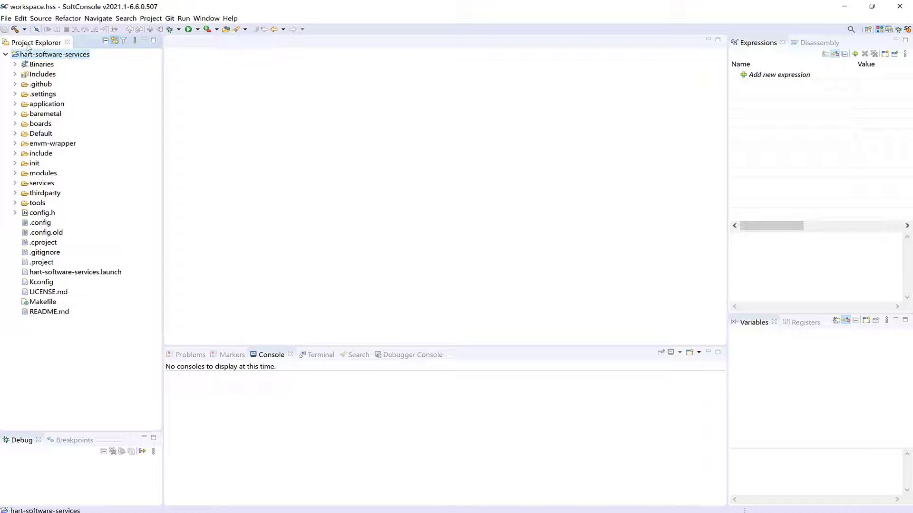
pyautogui.click(16, 29)
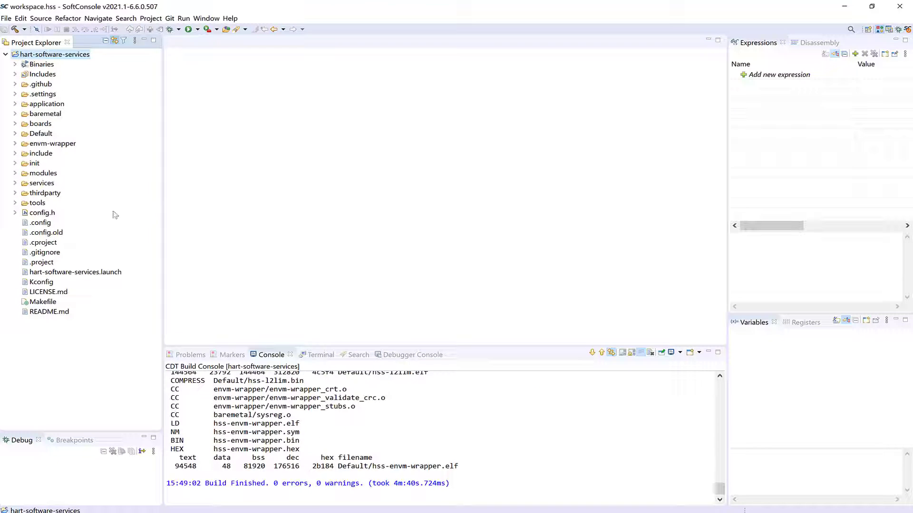
# - Open config.h and confirm CONFIG_SERVICE_TINYCLI_TIMEOUT is 0 and CONFIG_SERVICE_MMC_MODE_EMMC is defined
pyautogui.doubleClick(42, 212)
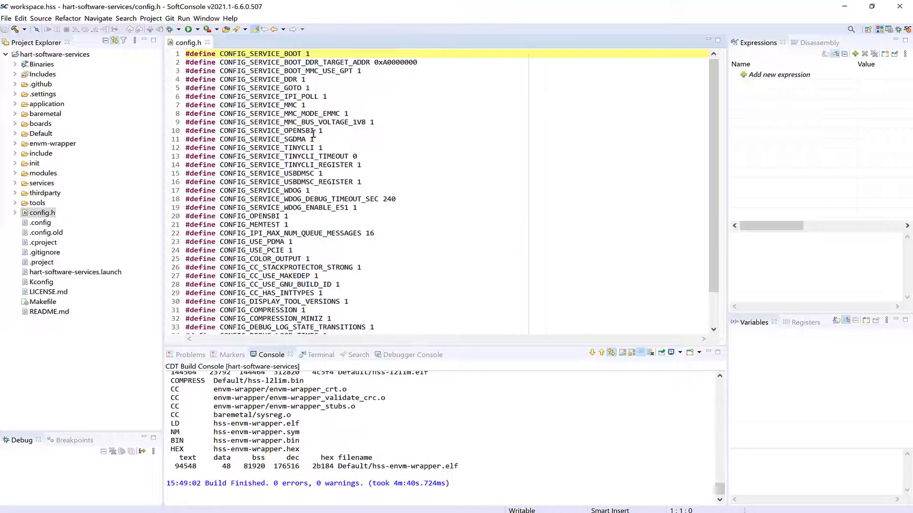
pyautogui.moveTo(358, 157); pyautogui.dragTo(180, 162)
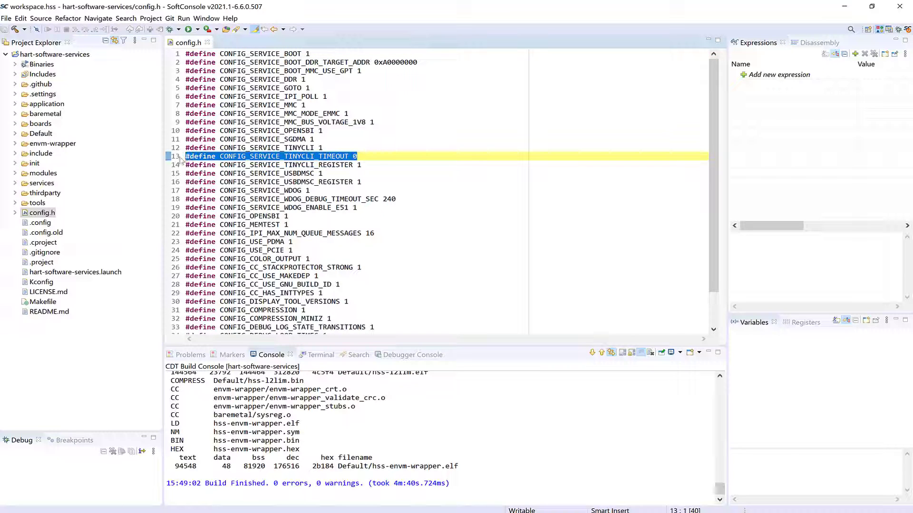
pyautogui.click(361, 113)
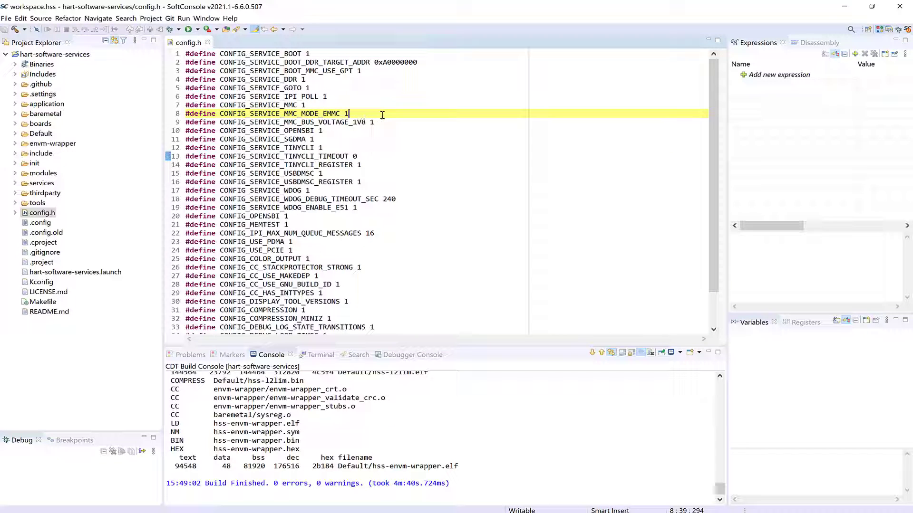
pyautogui.scroll(-1, 314, 200)
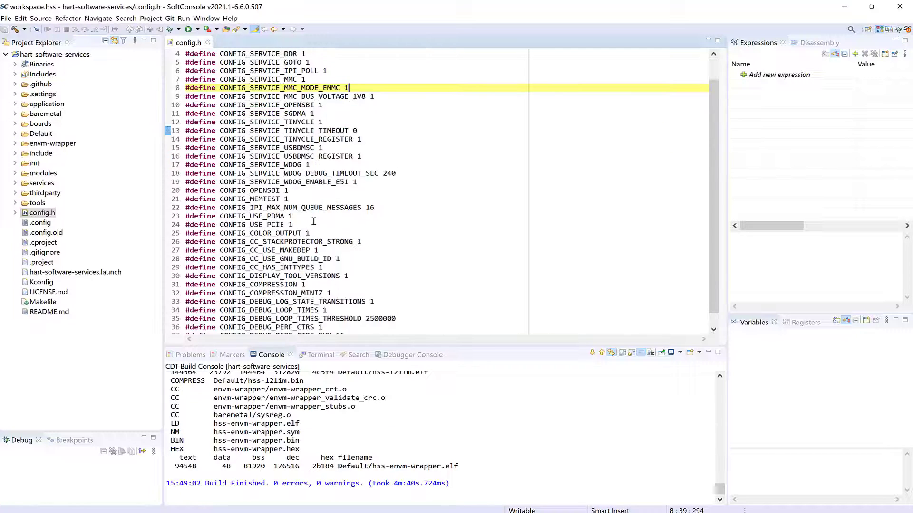
pyautogui.scroll(-1, 293, 258)
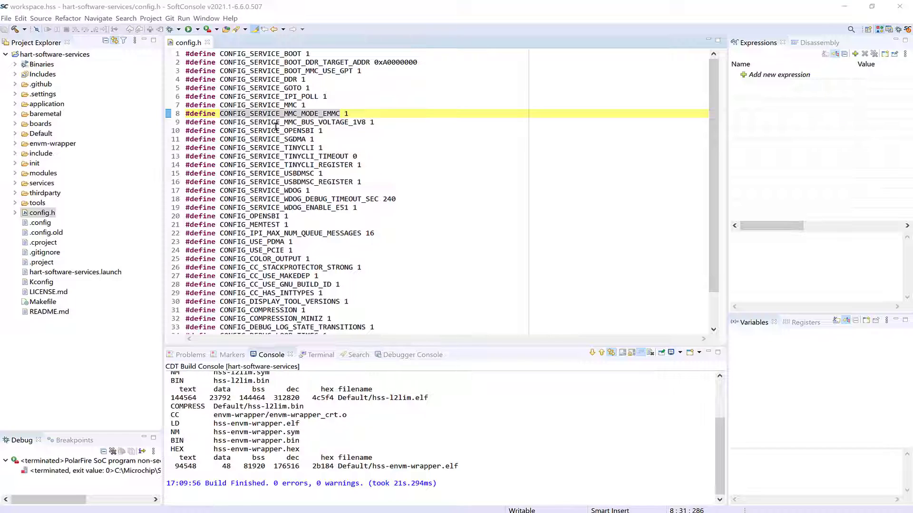
# - Close config.h and program the board via 'PolarFire SoC program non-secure boot mode 1'
pyautogui.click(208, 43)
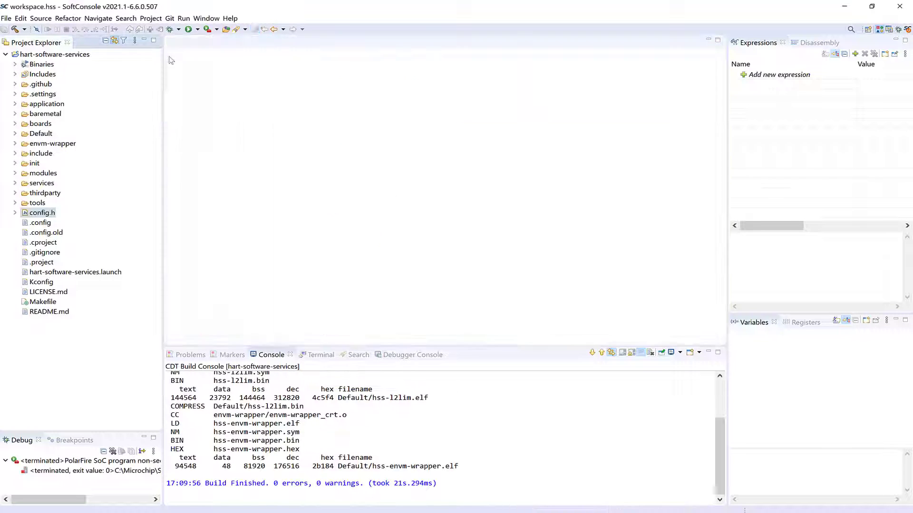
pyautogui.click(50, 54)
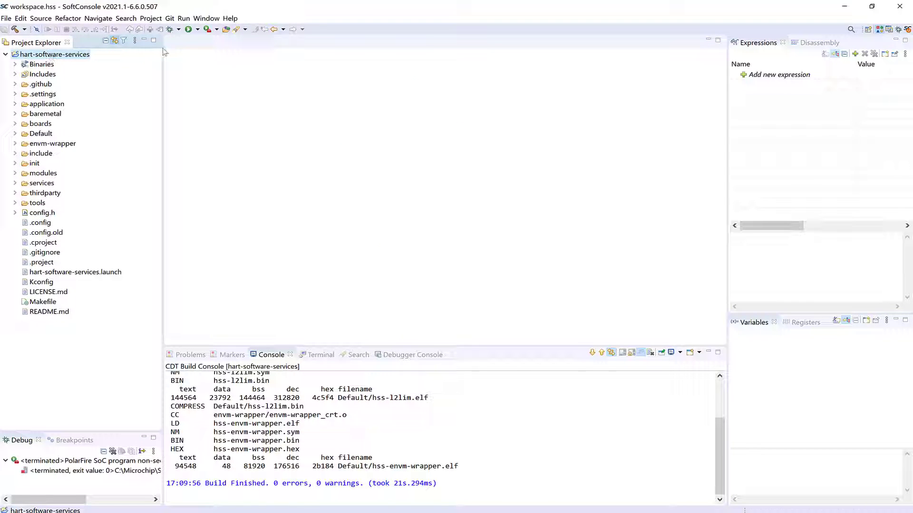
pyautogui.click(215, 29)
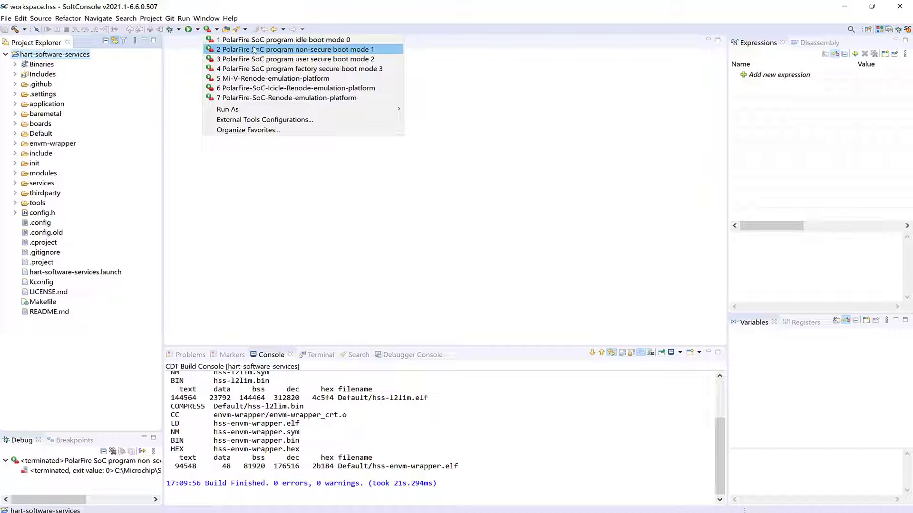
pyautogui.click(300, 49)
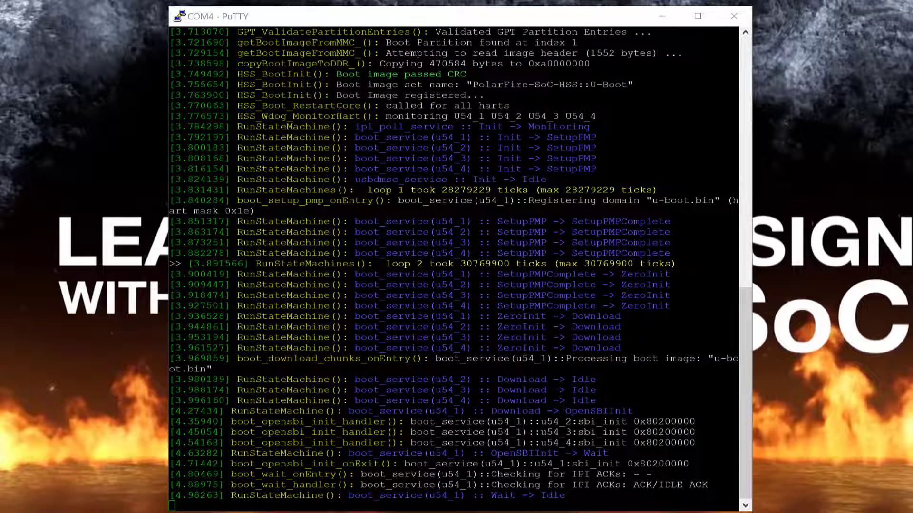
pyautogui.scroll(10, 577, 320)
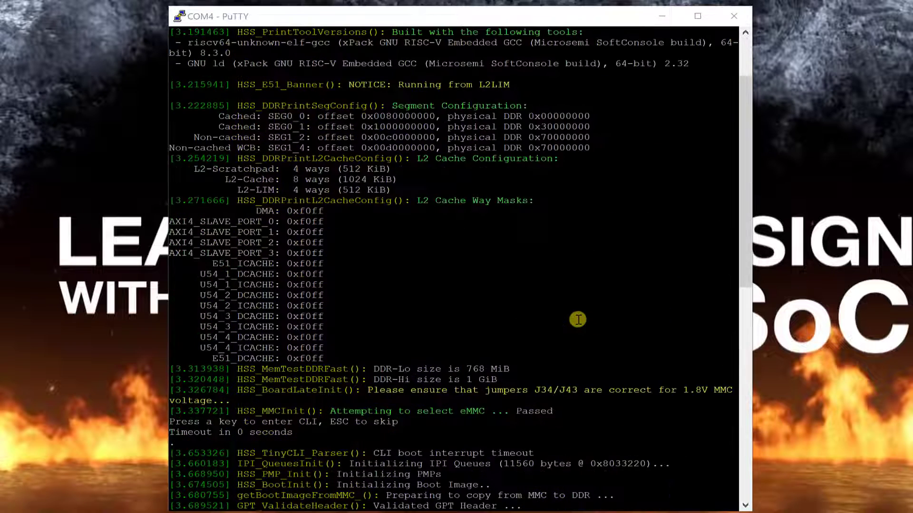
pyautogui.scroll(4, 577, 319)
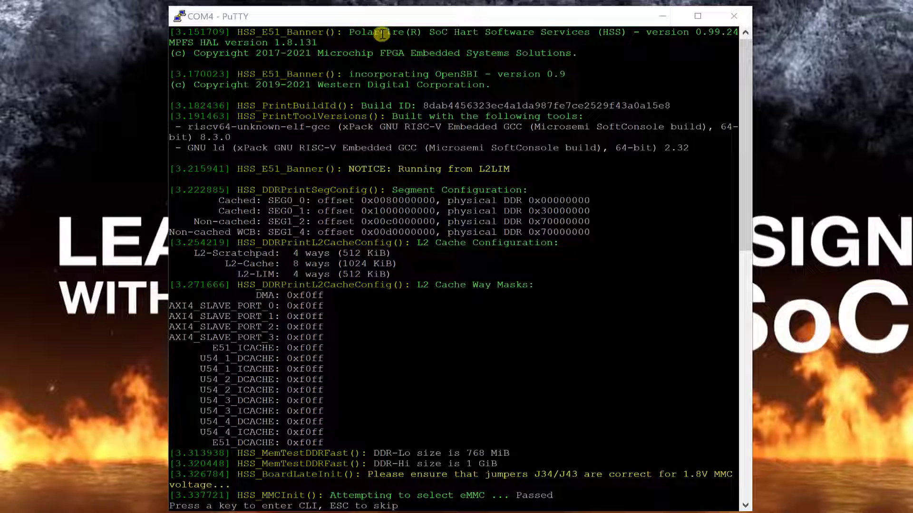
pyautogui.scroll(-4, 382, 182)
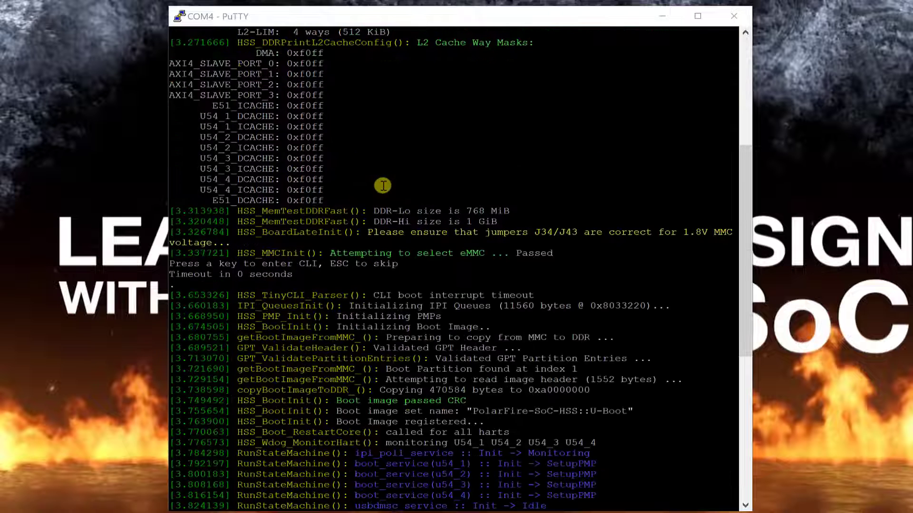